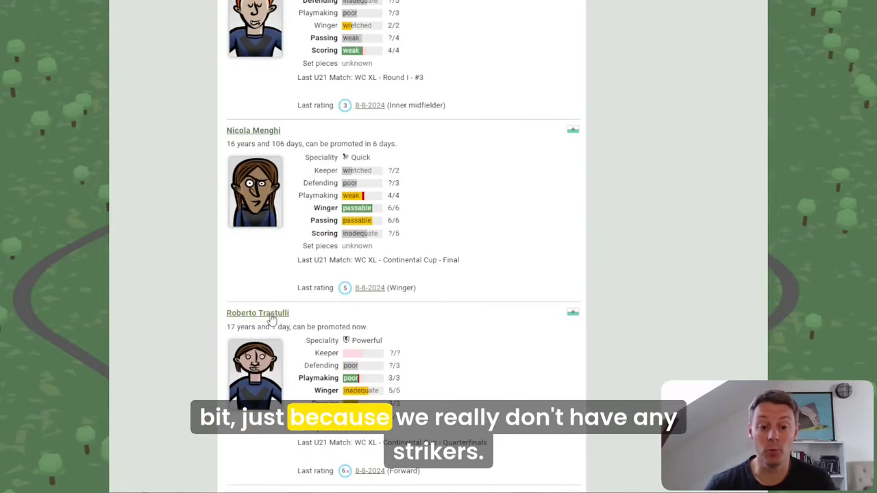
# Open the 17-year-old Powerful youth player who can be promoted now and promote him to the senior team
pyautogui.click(271, 316)
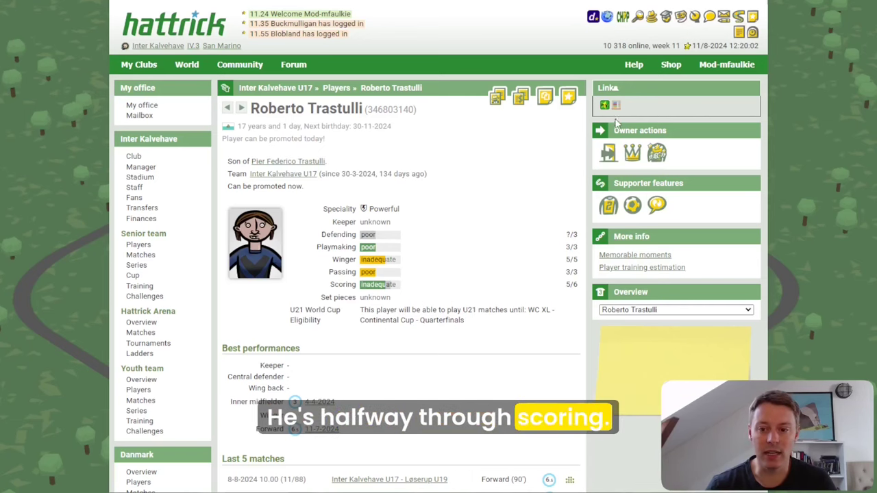
pyautogui.click(631, 153)
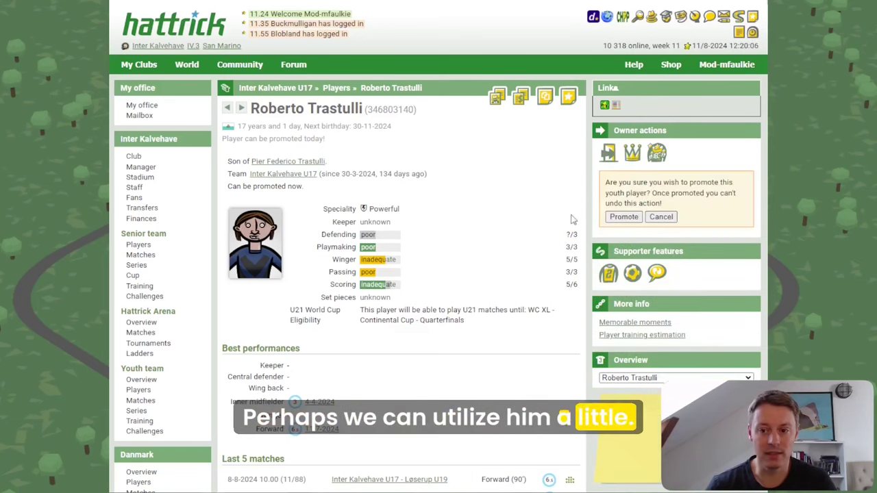
pyautogui.click(622, 217)
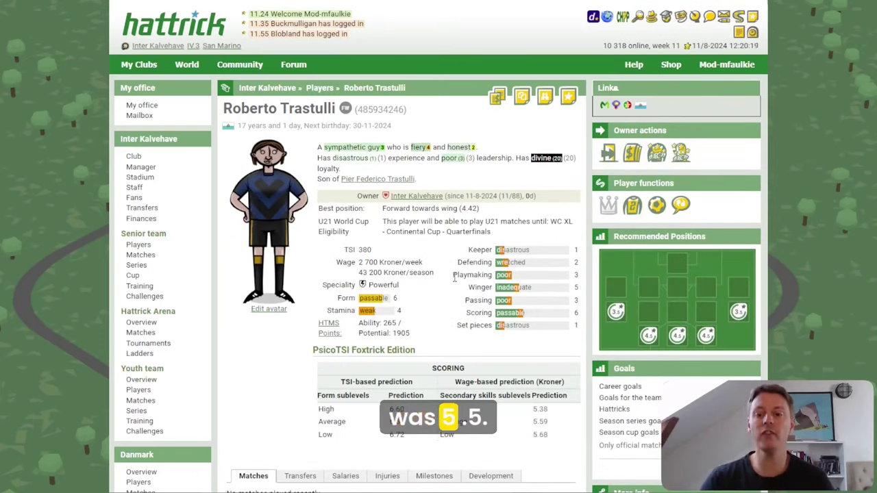
# Review the promoted player's profile, run a transfer compare limited to the same speciality, and return to his profile
pyautogui.scroll(-1, 436, 273)
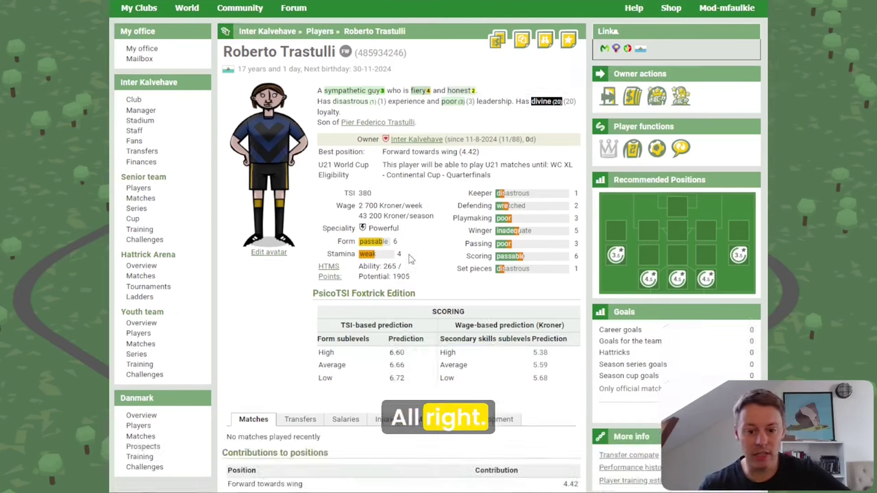
pyautogui.scroll(1, 425, 268)
pyautogui.scroll(-1, 444, 381)
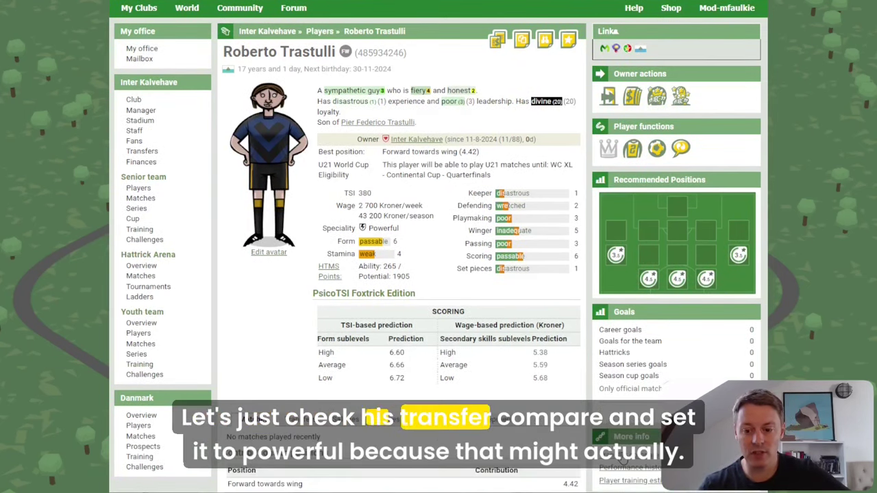
pyautogui.click(394, 330)
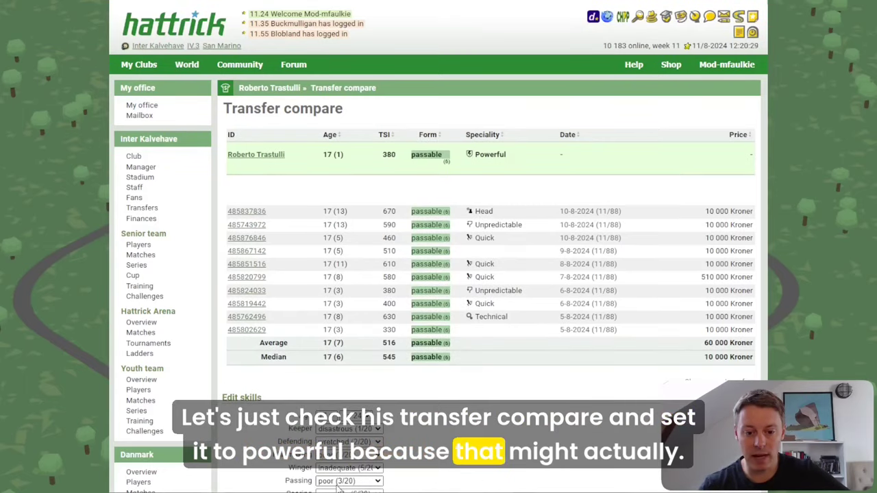
pyautogui.scroll(-1, 386, 472)
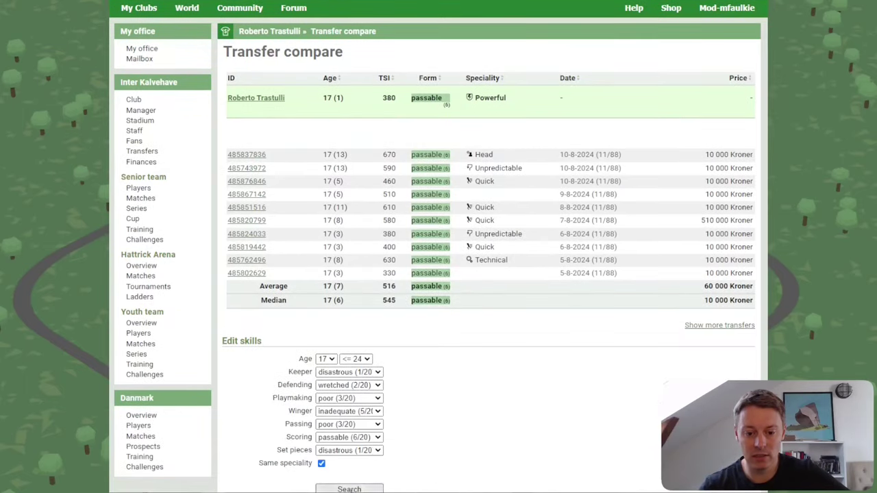
pyautogui.click(350, 488)
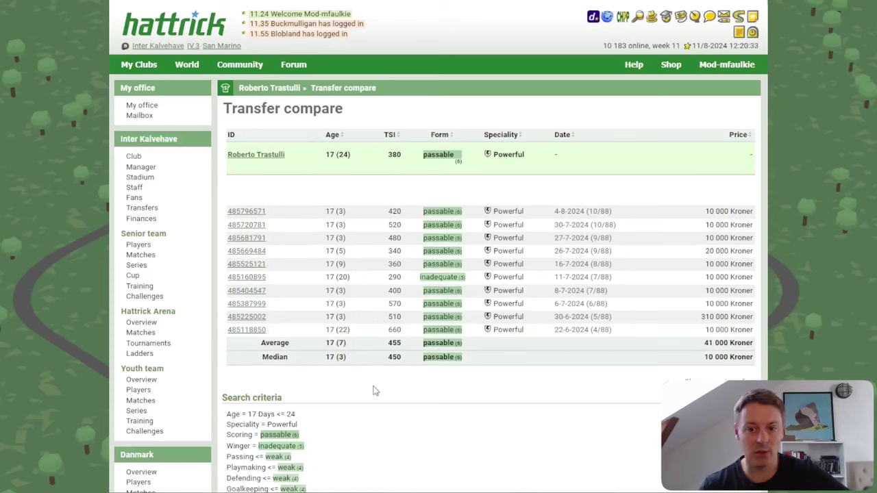
pyautogui.click(263, 157)
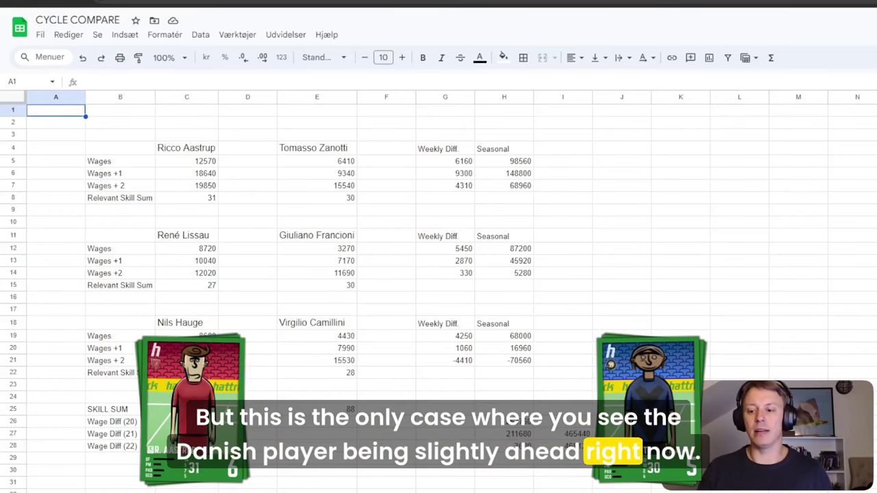
# Examine the weekly and seasonal wage differences for the three player pairs and the overall wage difference rows in the CYCLE COMPARE spreadsheet
pyautogui.click(247, 384)
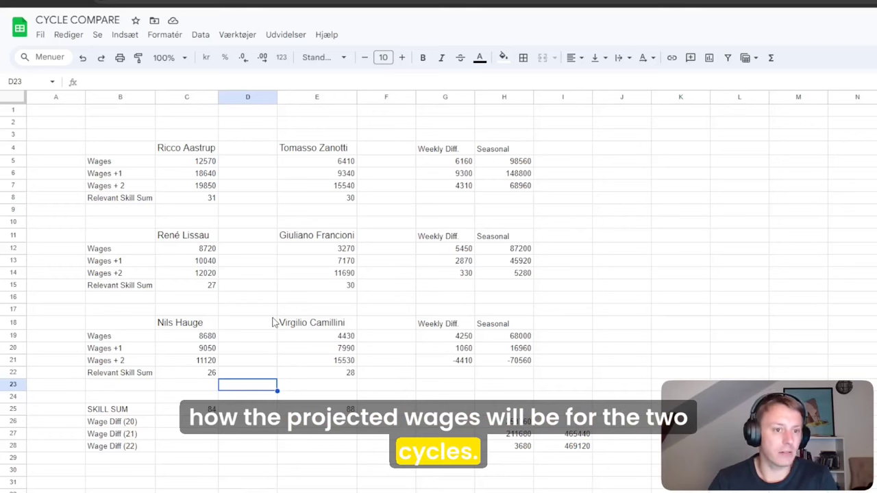
pyautogui.click(199, 163)
pyautogui.click(261, 164)
pyautogui.press('Right')
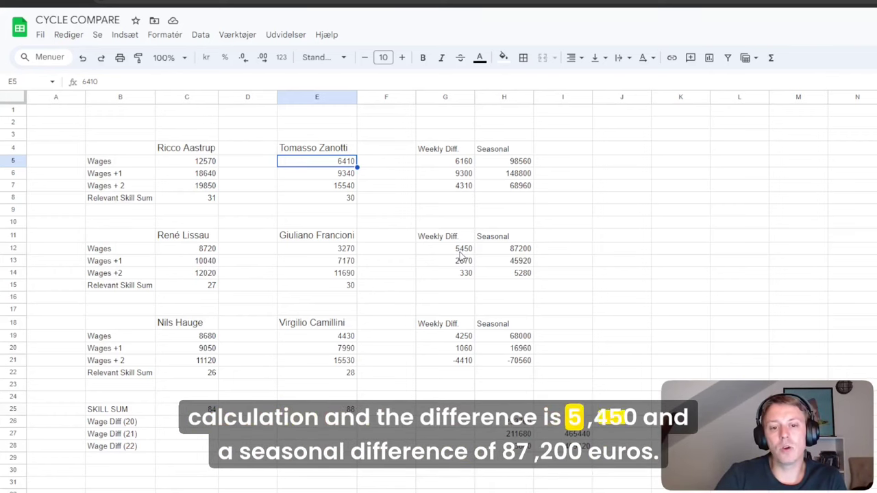
pyautogui.click(513, 250)
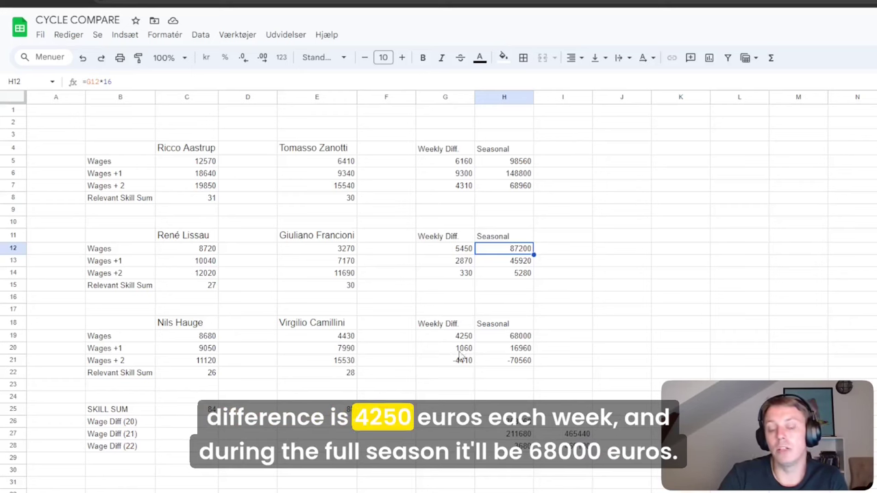
pyautogui.click(487, 337)
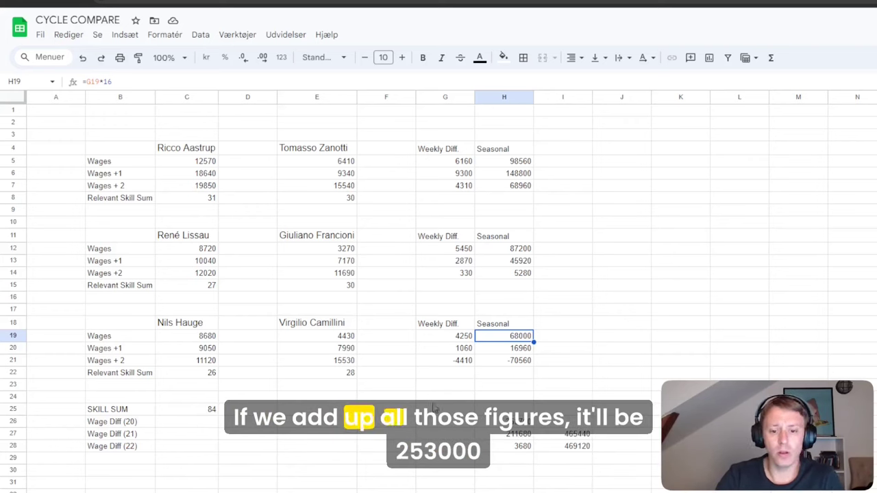
pyautogui.click(489, 424)
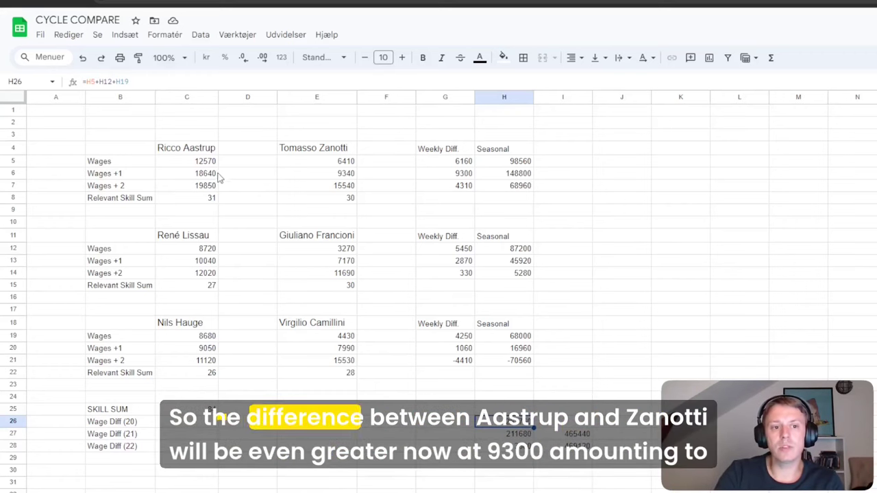
pyautogui.click(444, 175)
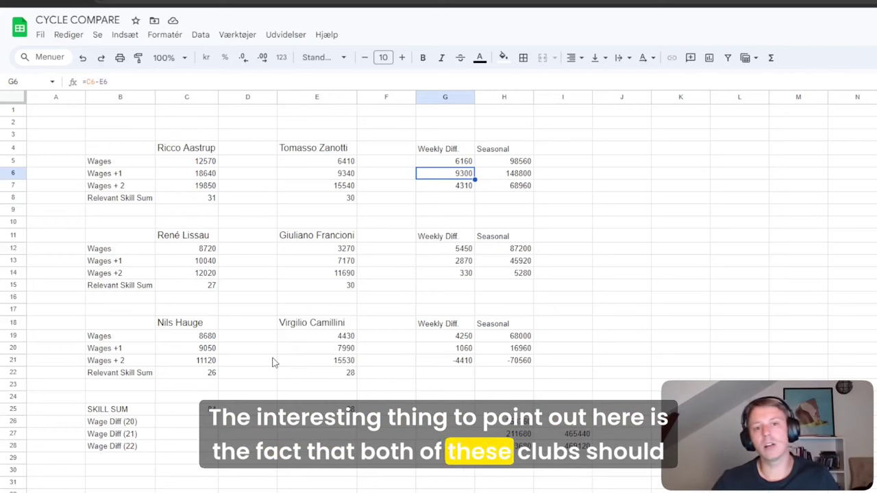
pyautogui.click(316, 434)
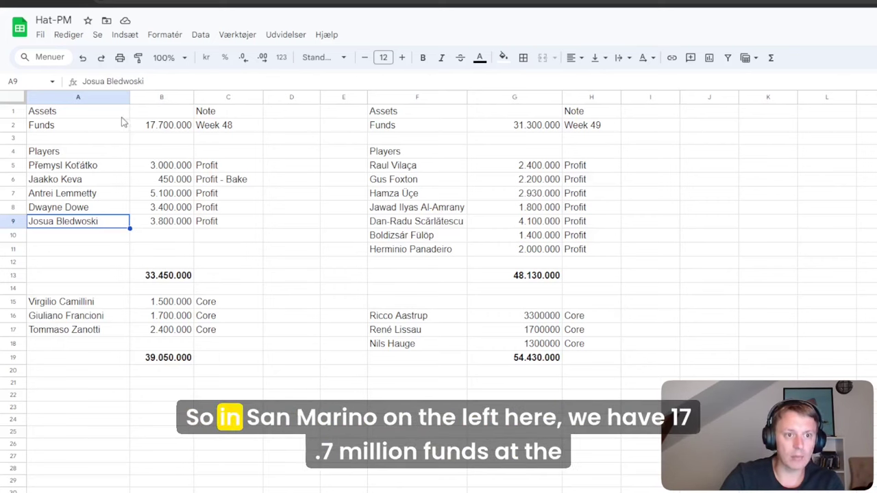
# Compare the funds of the two clubs and their week notes in the Hat-PM spreadsheet
pyautogui.click(140, 126)
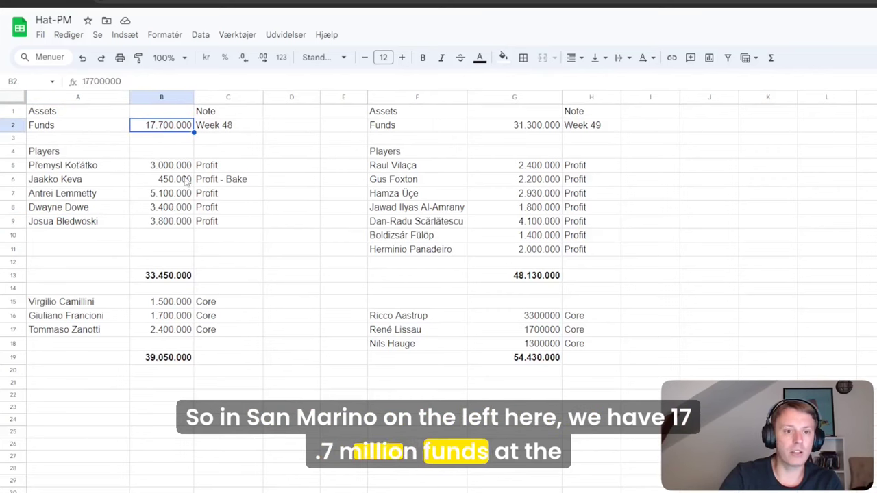
pyautogui.press('Right')
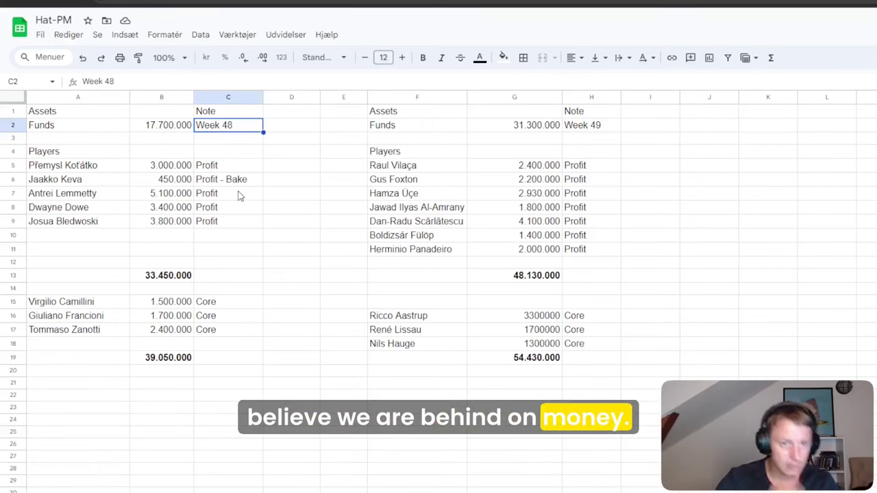
pyautogui.click(499, 131)
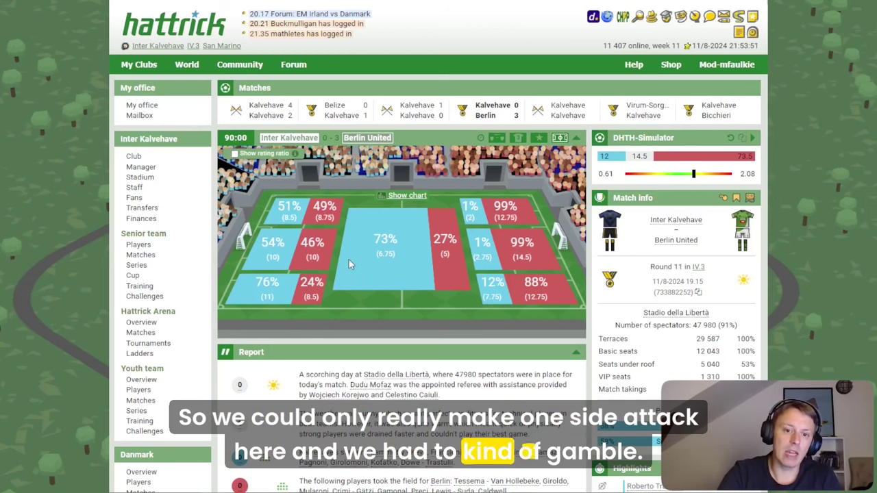
# Review the Inter Kalvehave against Berlin United match on Hattrick, checking the sector ratings, match report, player ratings and lineups
pyautogui.scroll(-2, 394, 268)
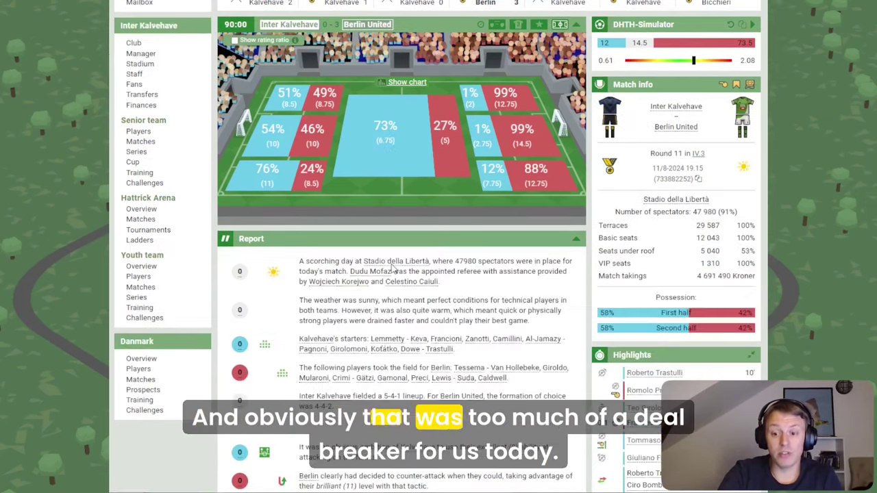
pyautogui.scroll(2, 393, 268)
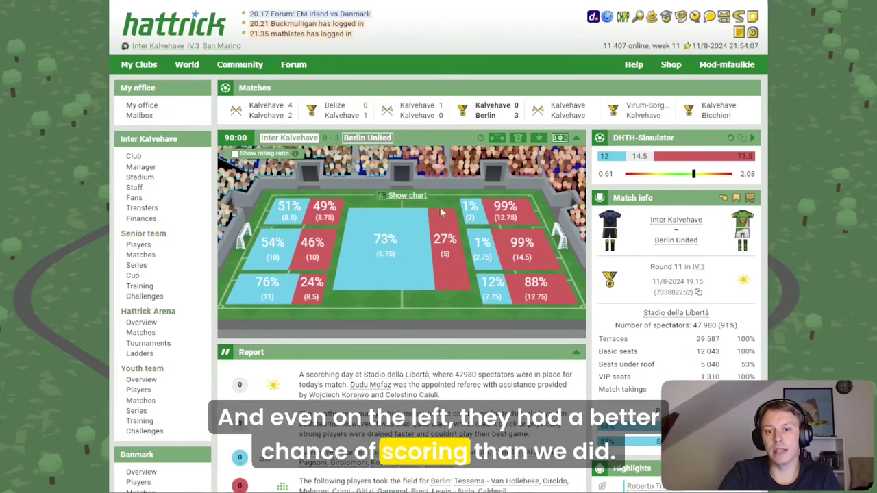
pyautogui.click(518, 140)
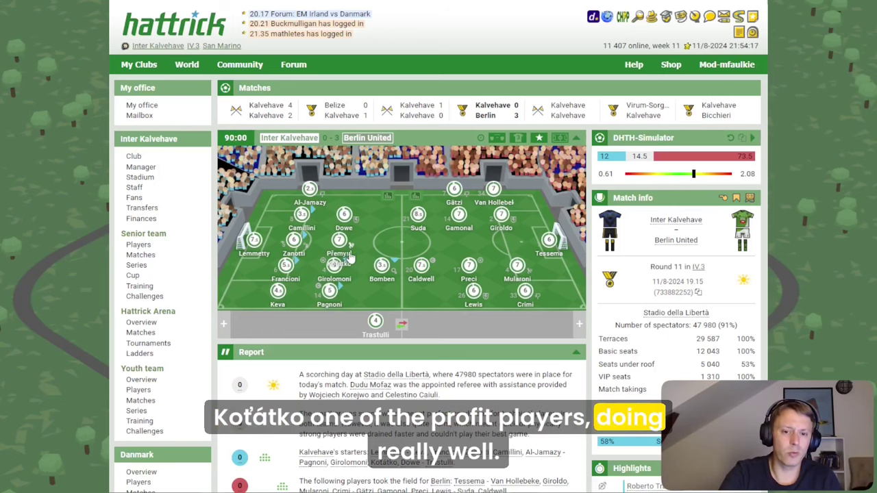
pyautogui.click(560, 138)
pyautogui.click(518, 138)
pyautogui.scroll(-1, 414, 274)
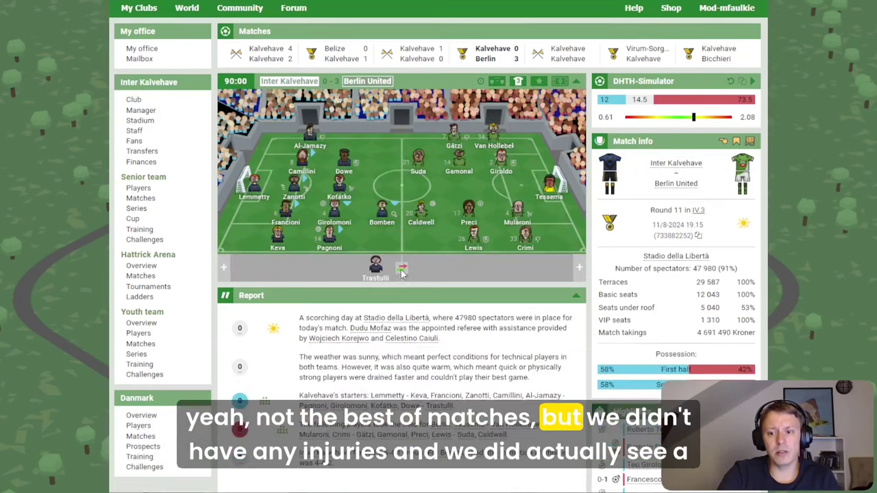
pyautogui.scroll(1, 415, 279)
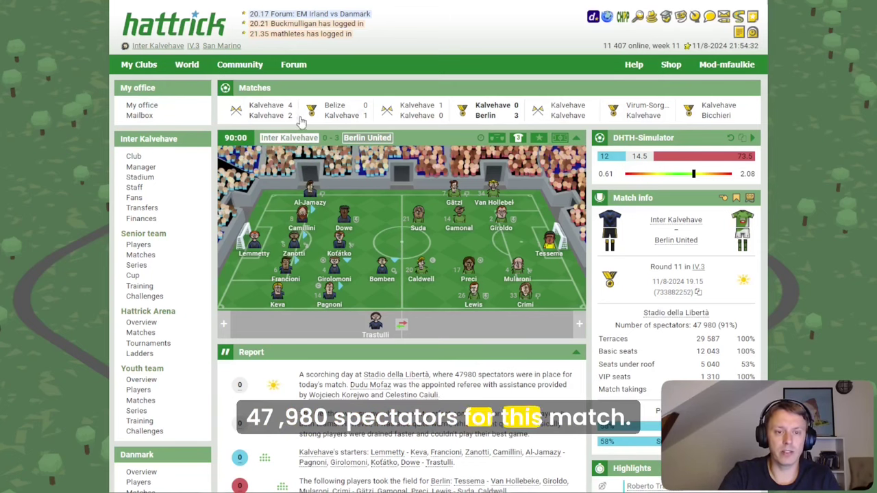
# Open the club's IV.3 series page and examine Inter Kalvehave's place in the league table
pyautogui.click(193, 46)
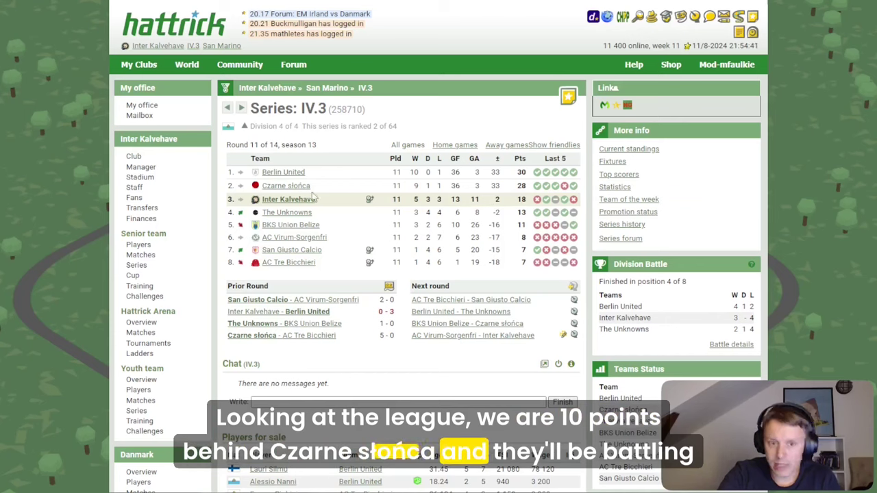
pyautogui.moveTo(302, 199)
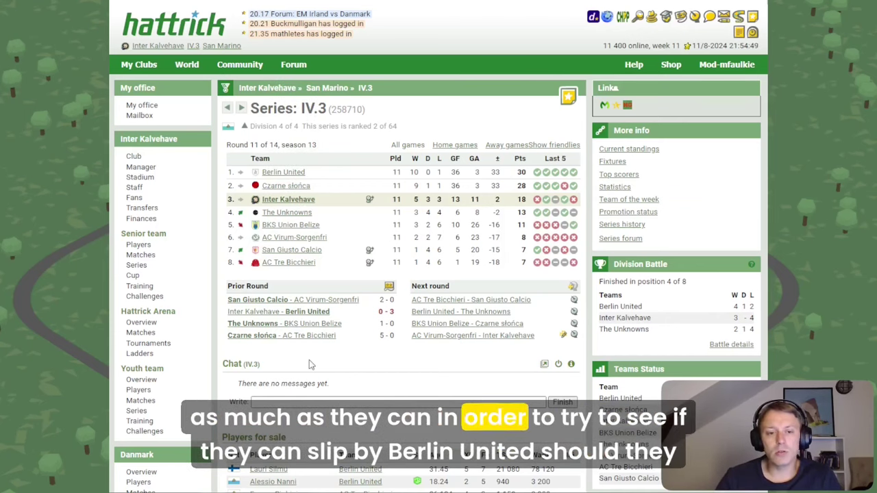